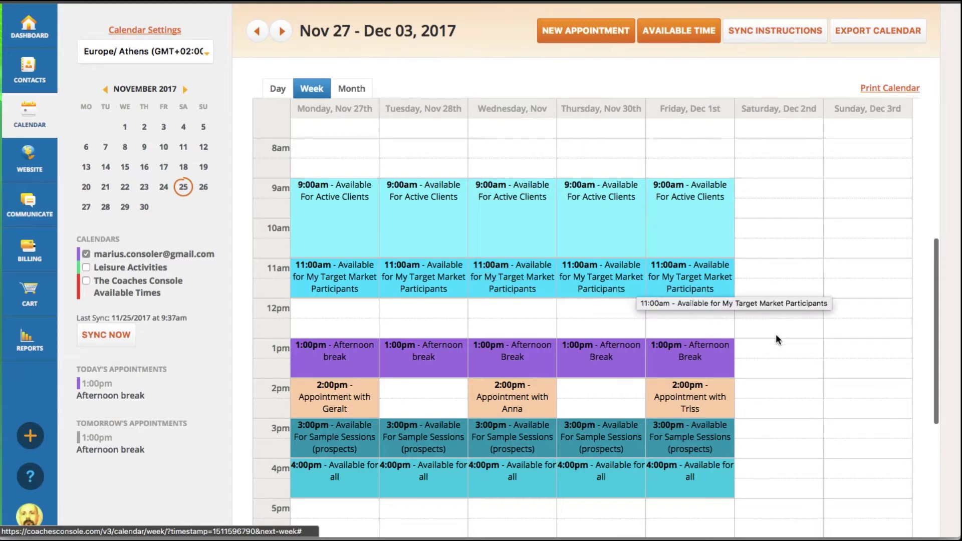
# Activate the new calendar version in the calendar settings and agree to convert the available times to the new format
pyautogui.scroll(-1, 776, 335)
pyautogui.scroll(-1, 775, 333)
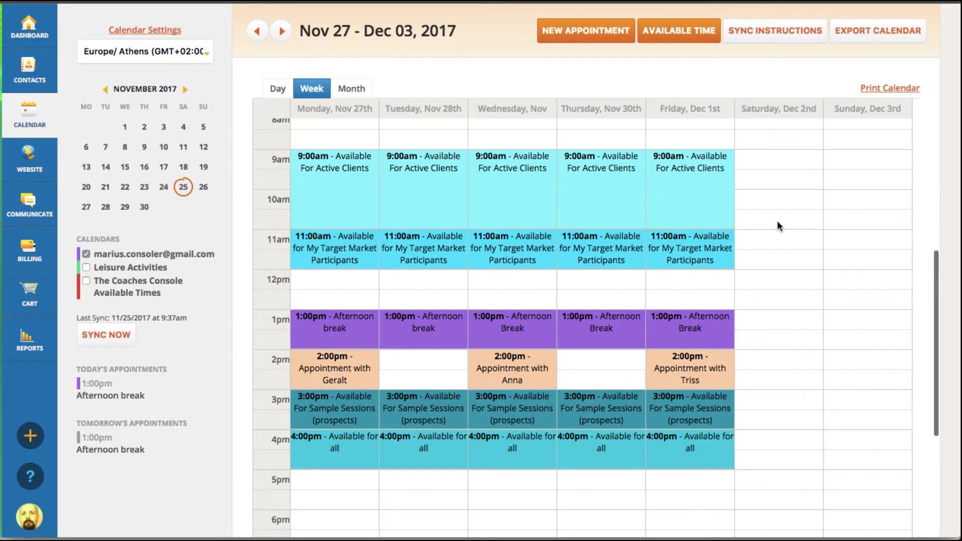
pyautogui.scroll(1, 817, 215)
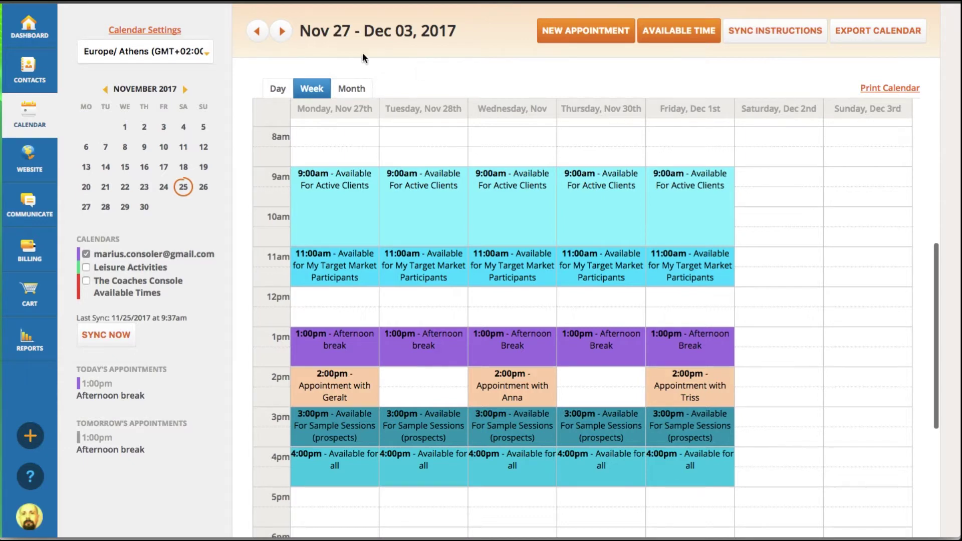
pyautogui.click(140, 33)
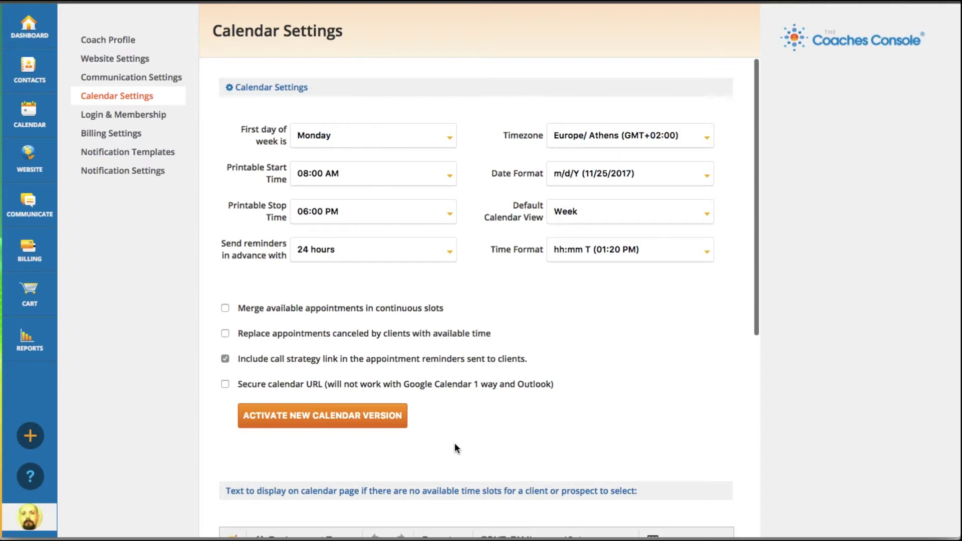
pyautogui.click(330, 420)
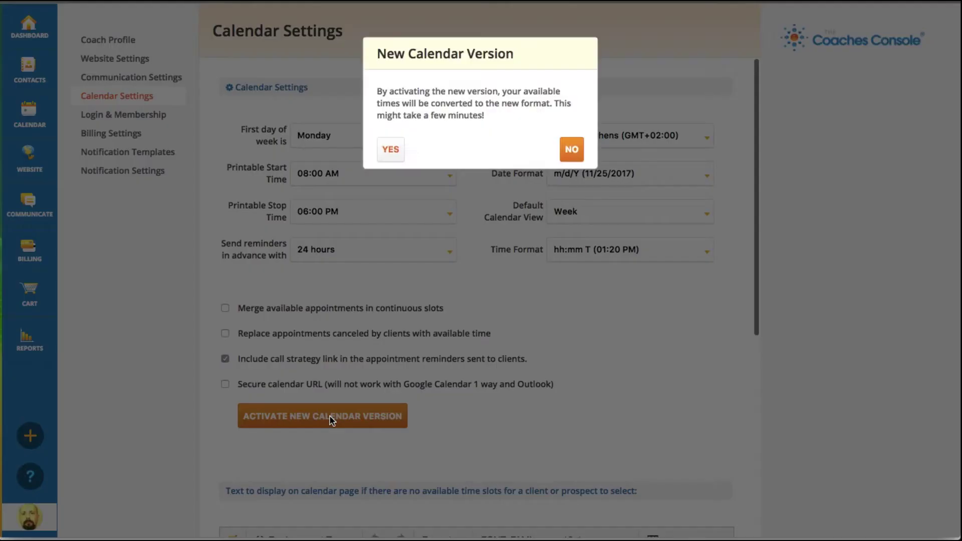
pyautogui.click(395, 156)
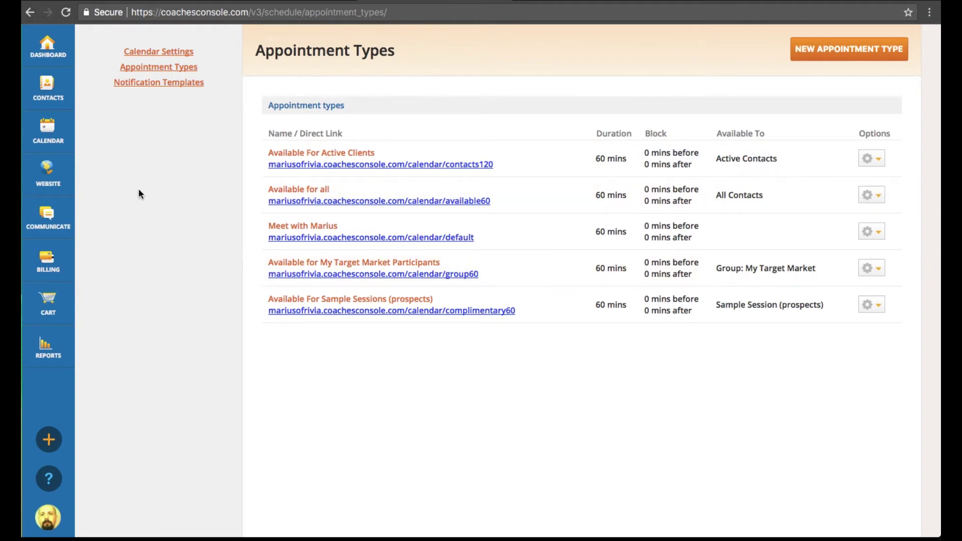
# Open the calendar and view the converted available times for the week of Nov 27 - Dec 03, 2017
pyautogui.click(58, 135)
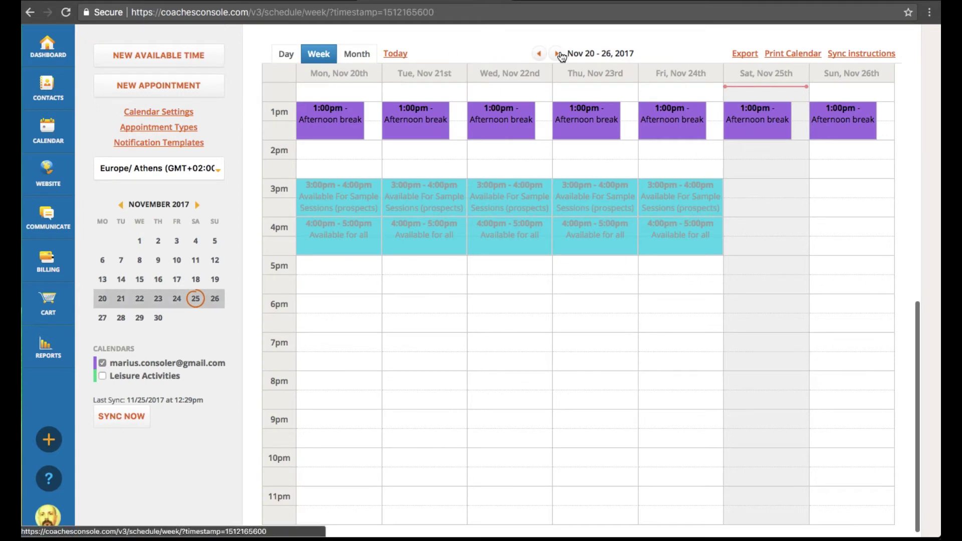
pyautogui.click(558, 54)
pyautogui.scroll(4, 774, 295)
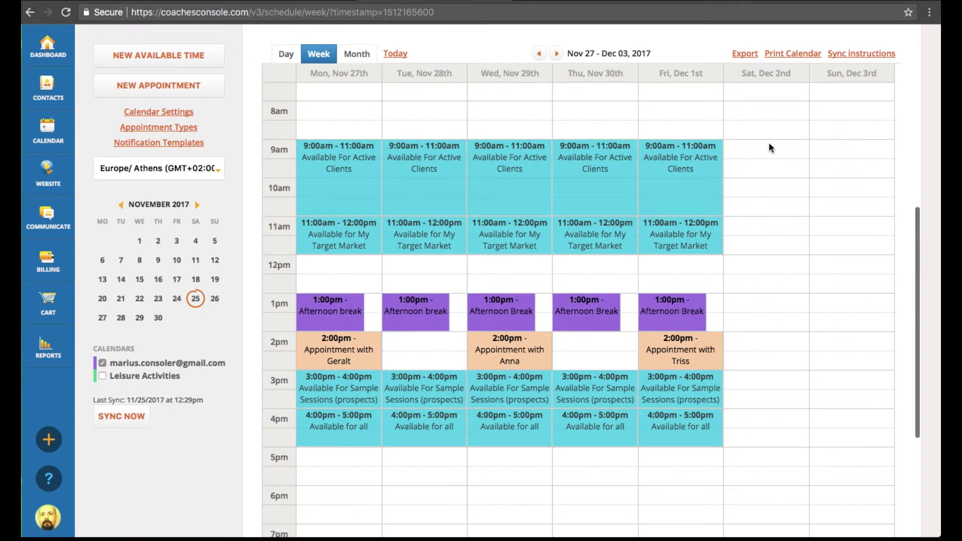
# Open the Available For Active Clients appointment type and review its details, including the call strategy form choices and daily appointment limit
pyautogui.click(184, 129)
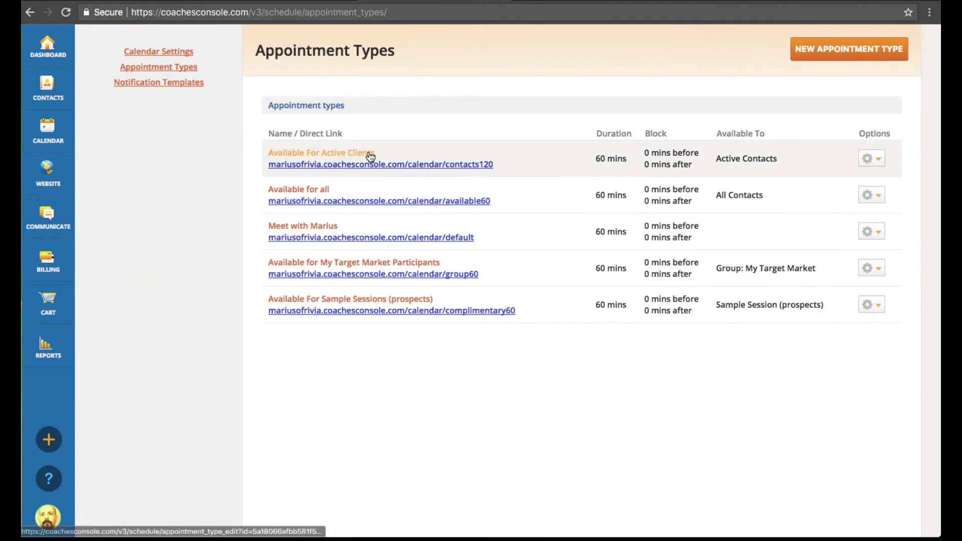
pyautogui.click(362, 153)
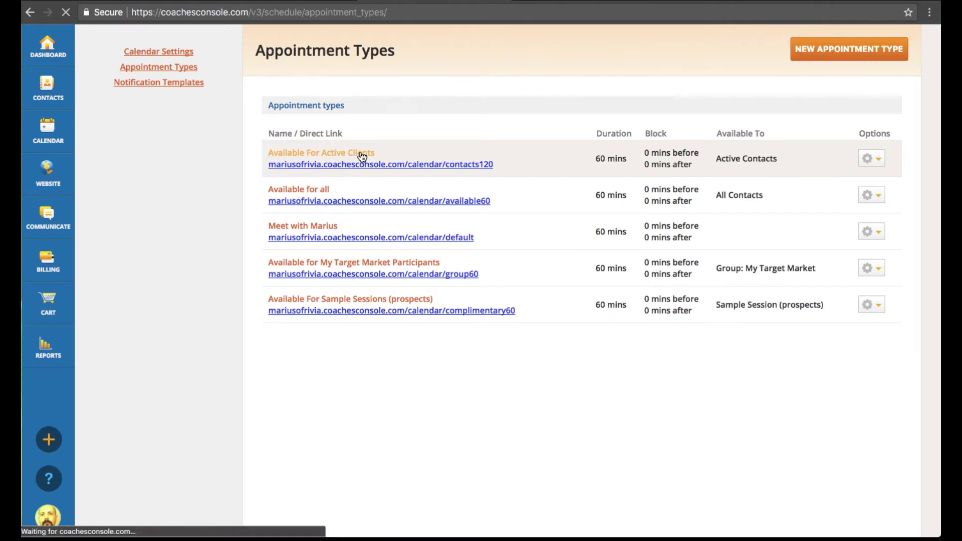
pyautogui.click(425, 161)
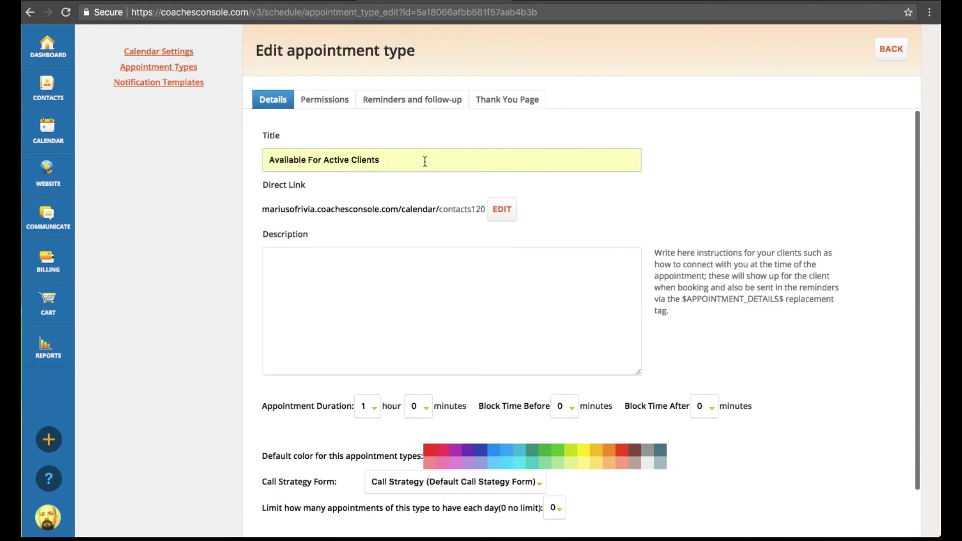
pyautogui.click(700, 161)
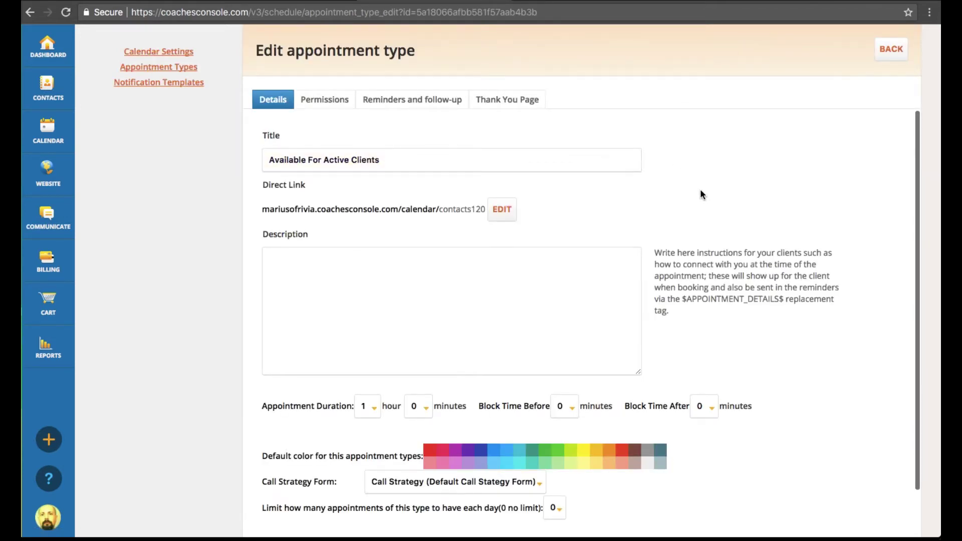
pyautogui.scroll(-1, 699, 188)
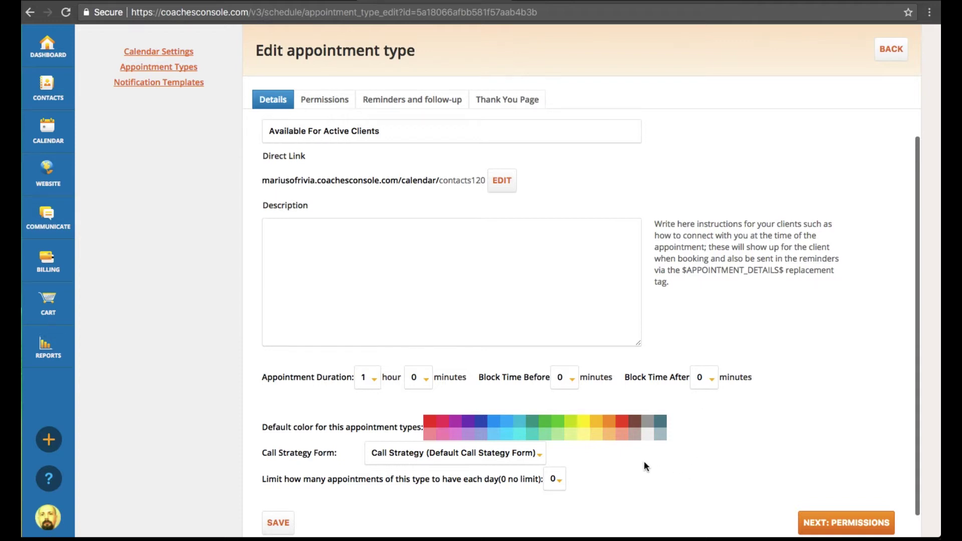
pyautogui.click(537, 454)
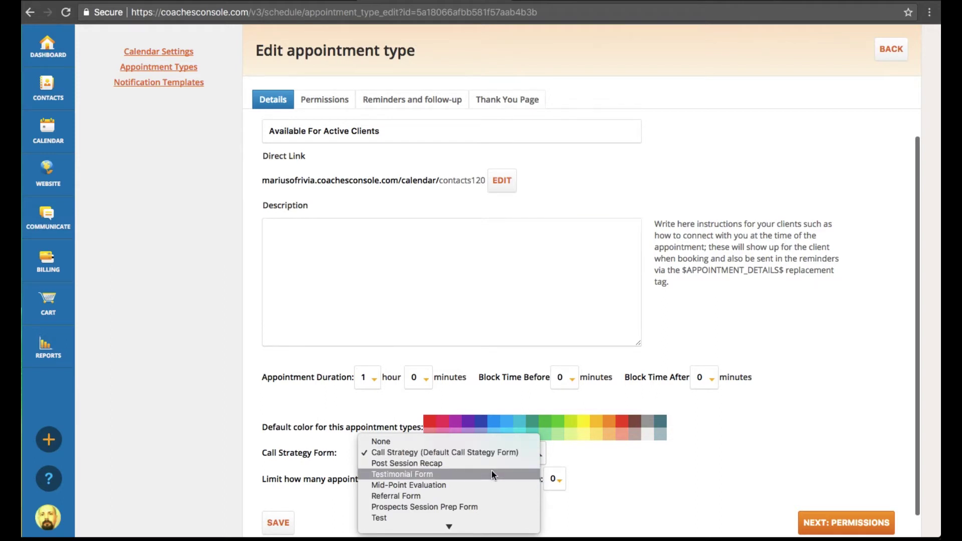
pyautogui.click(591, 480)
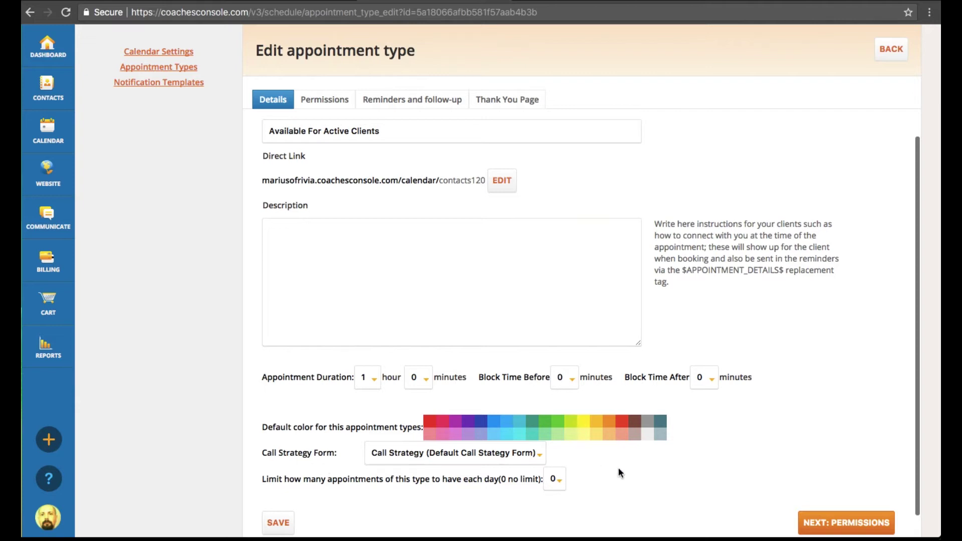
pyautogui.click(557, 481)
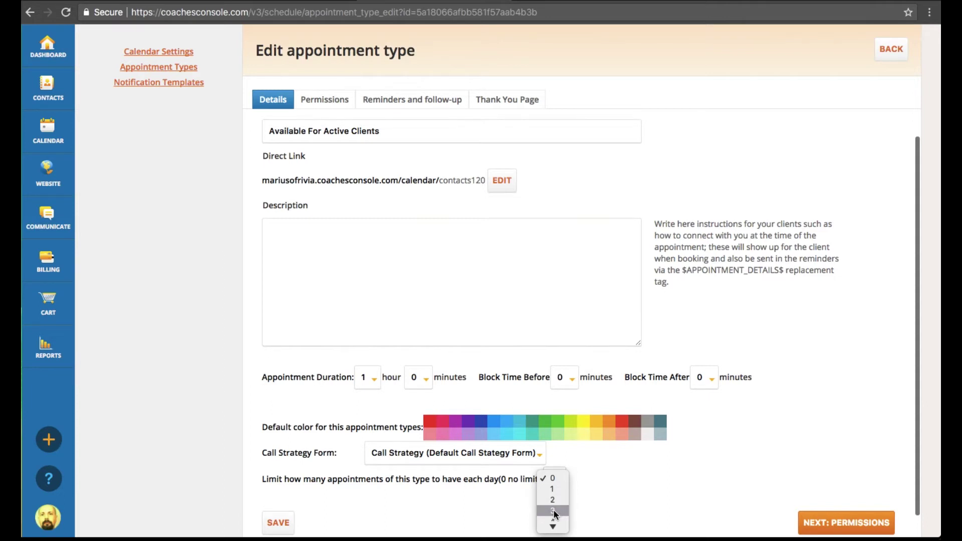
pyautogui.click(662, 501)
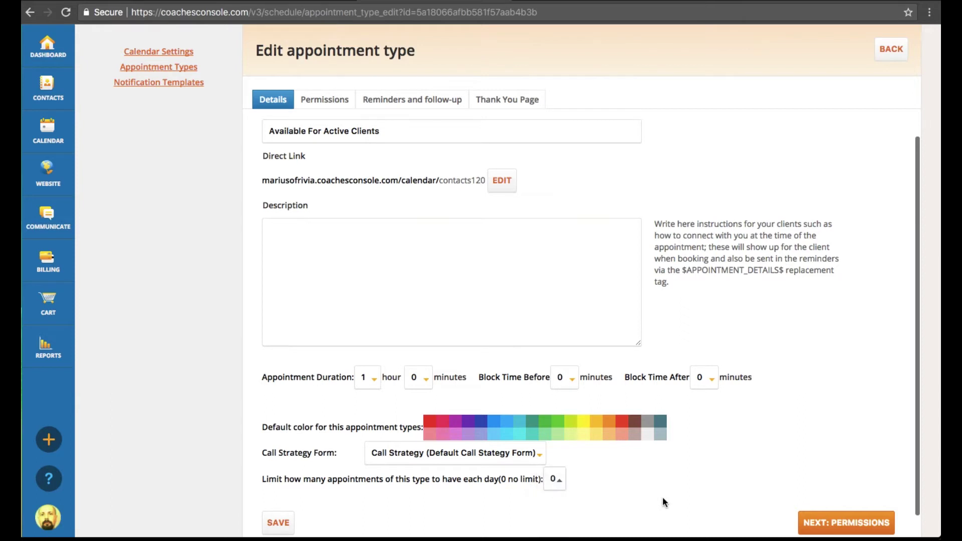
# Review the appointment type's permissions, its reminders and follow-up settings, and the text of its thank you page
pyautogui.click(805, 515)
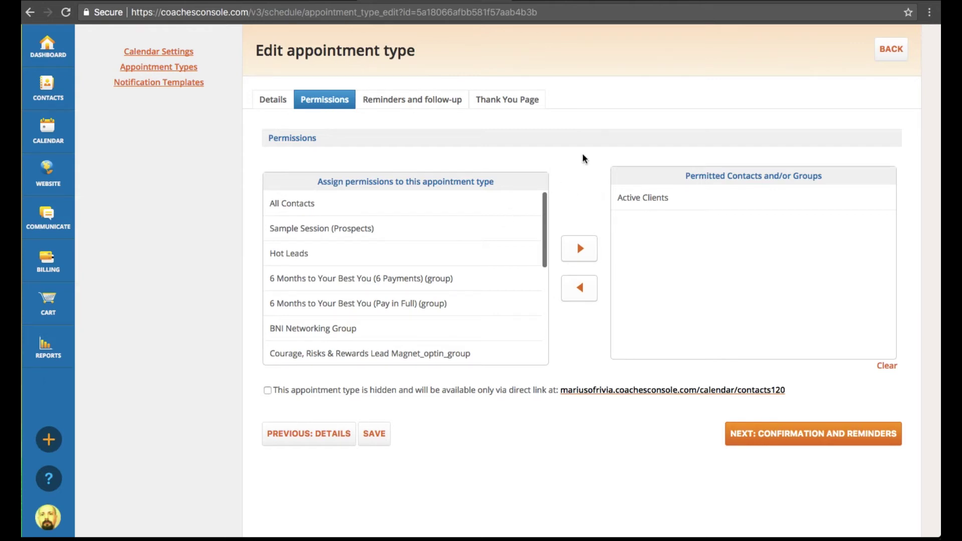
pyautogui.click(810, 440)
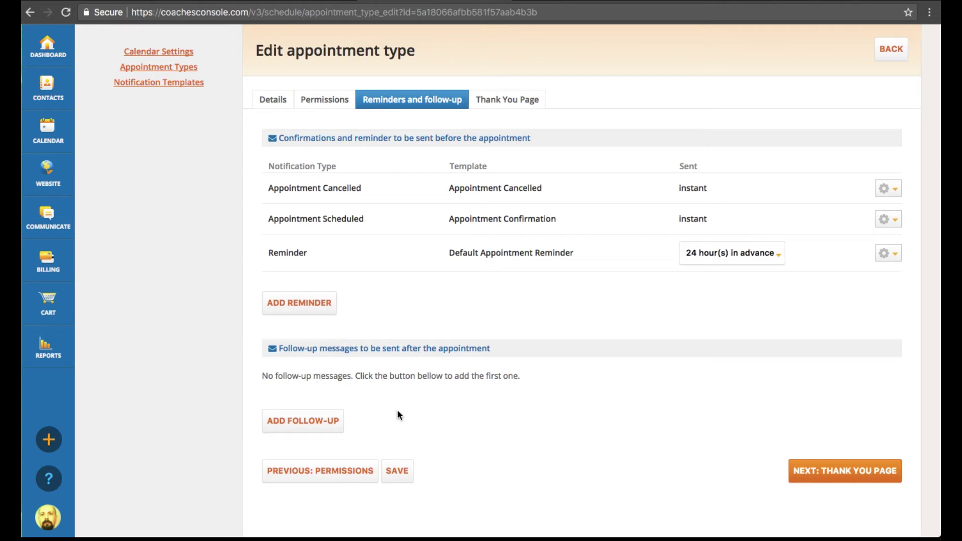
pyautogui.click(836, 470)
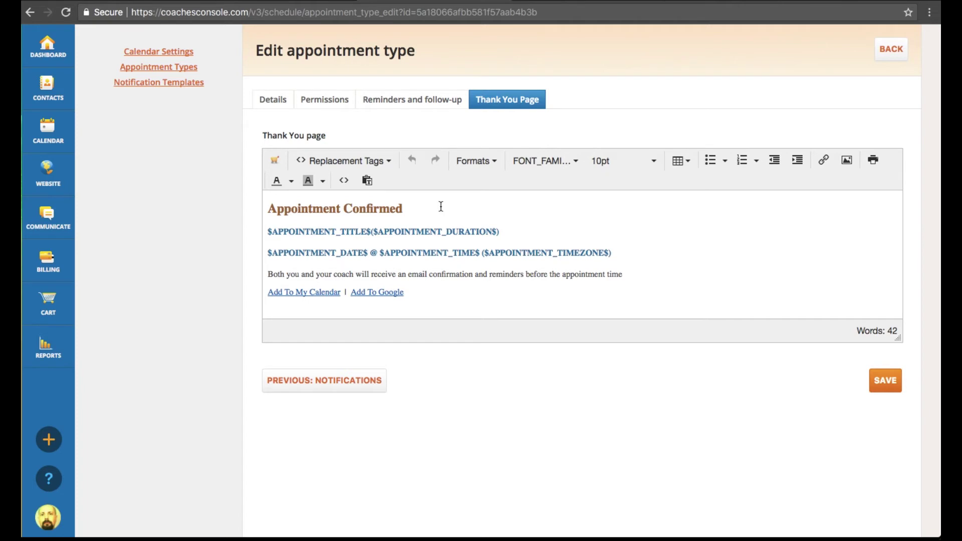
pyautogui.click(423, 206)
pyautogui.click(572, 235)
pyautogui.click(435, 208)
pyautogui.press('Down')
pyautogui.press('Down')
pyautogui.press('Down')
pyautogui.press('Down')
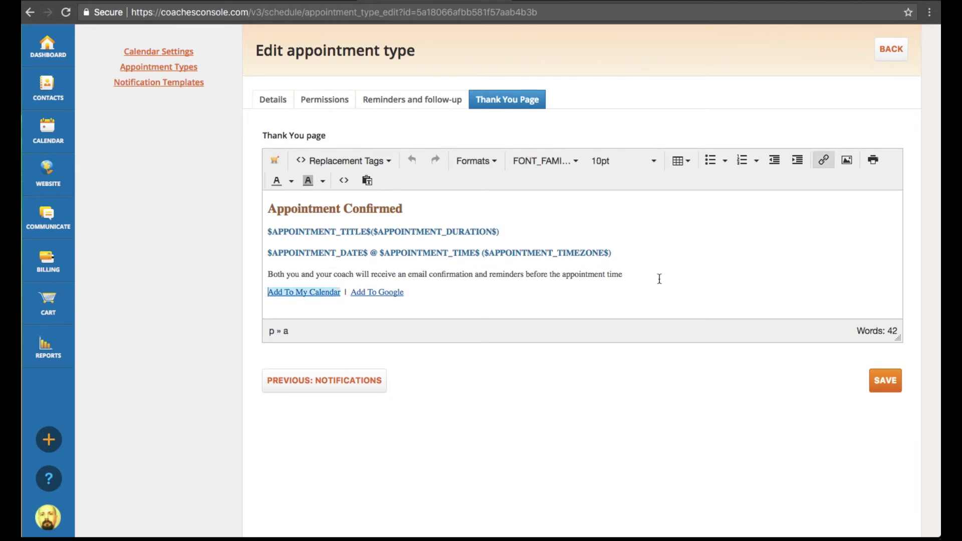
pyautogui.click(618, 277)
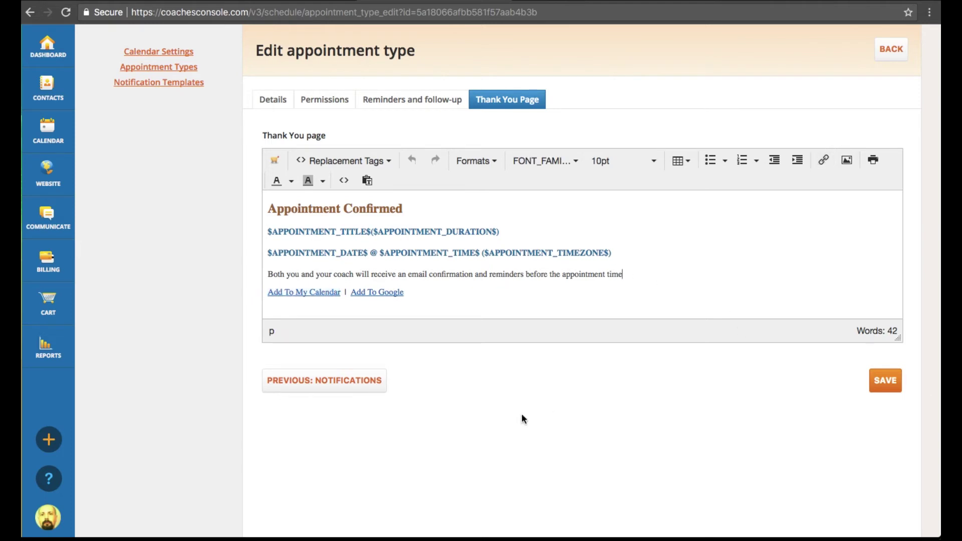
# Return to the calendar and display the week of Nov 27 - Dec 03, 2017 from the early morning hours
pyautogui.click(57, 147)
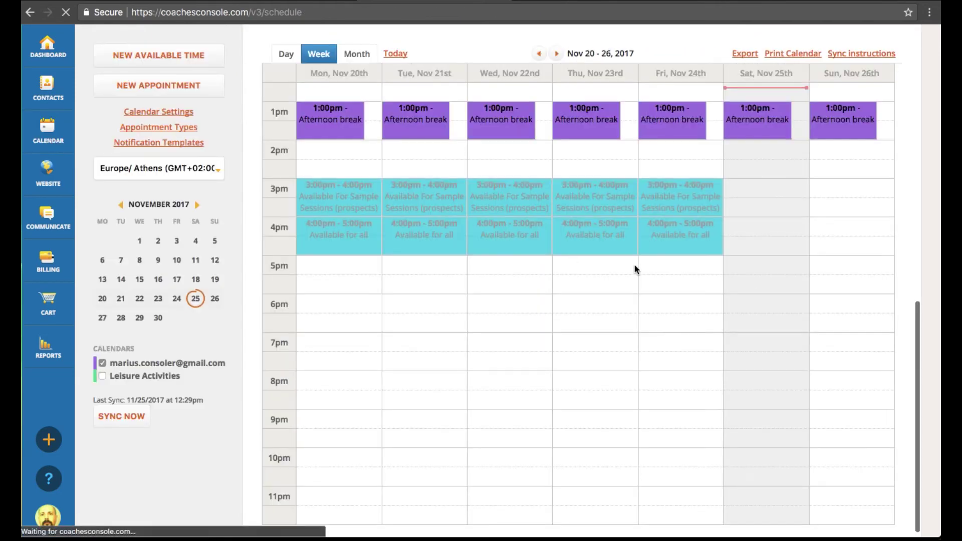
pyautogui.click(556, 53)
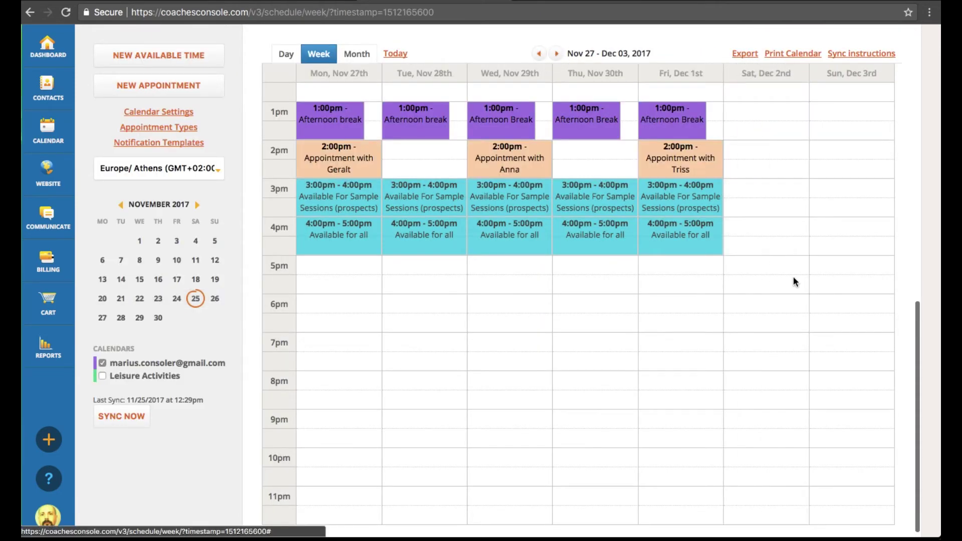
pyautogui.scroll(5, 827, 265)
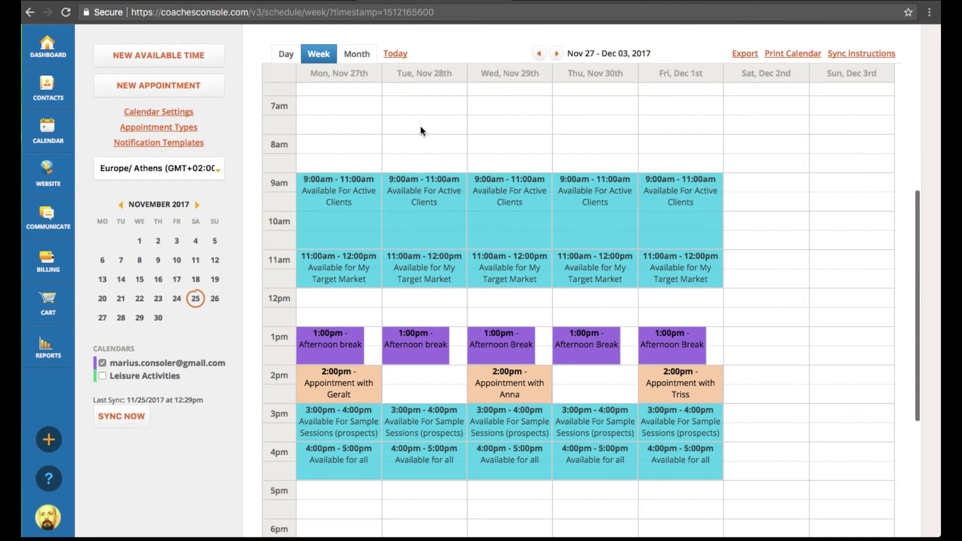
# Open a new appointment for 12/02/2017 at 10:30 AM, examine the selectable appointment types, and discard it
pyautogui.click(766, 249)
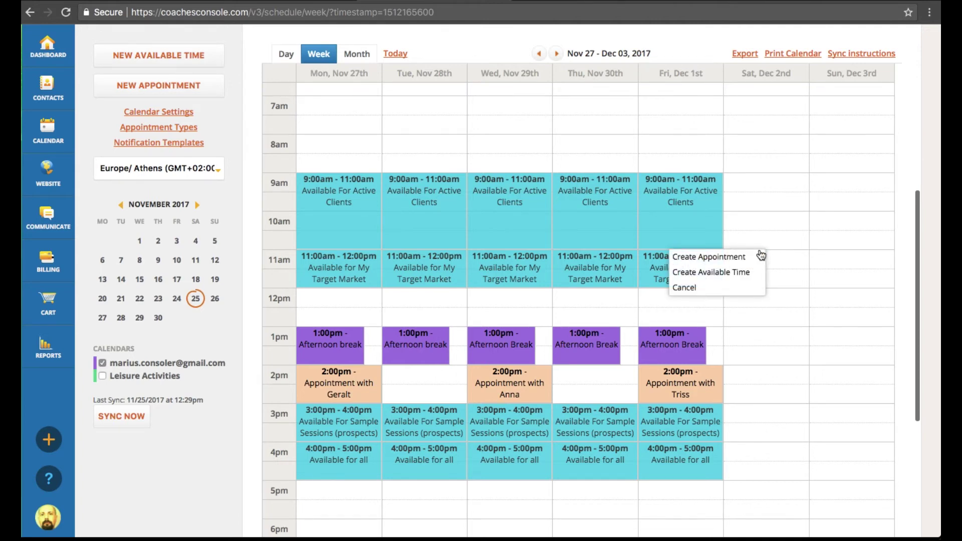
pyautogui.click(711, 258)
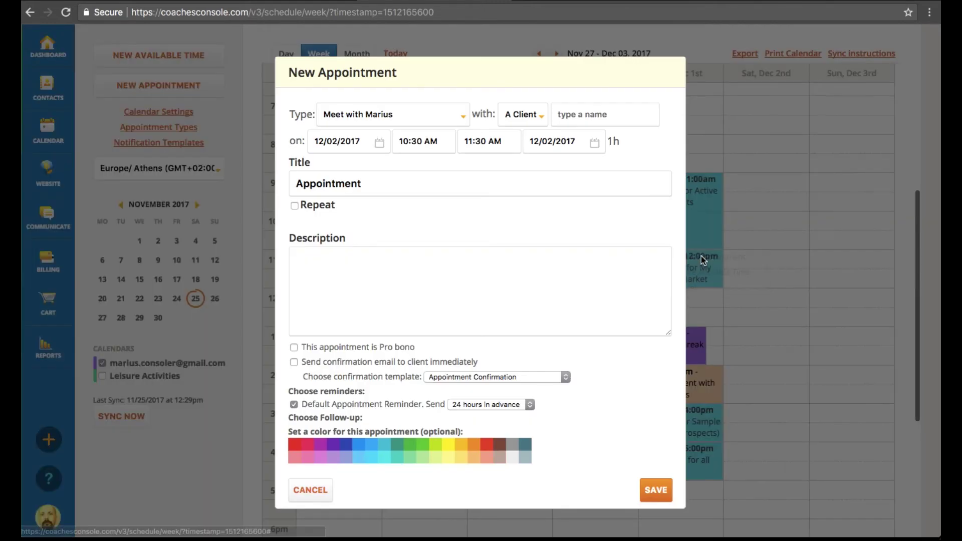
pyautogui.click(460, 115)
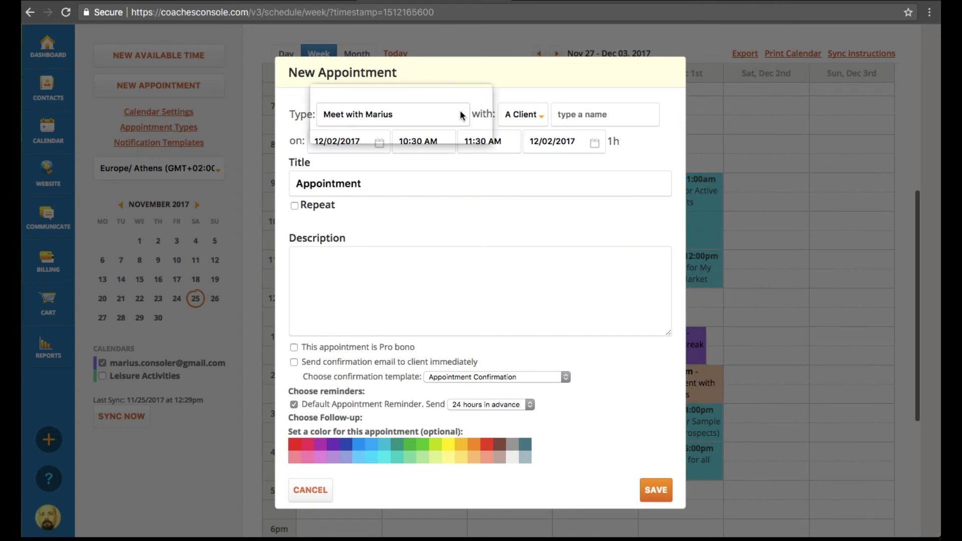
pyautogui.click(506, 97)
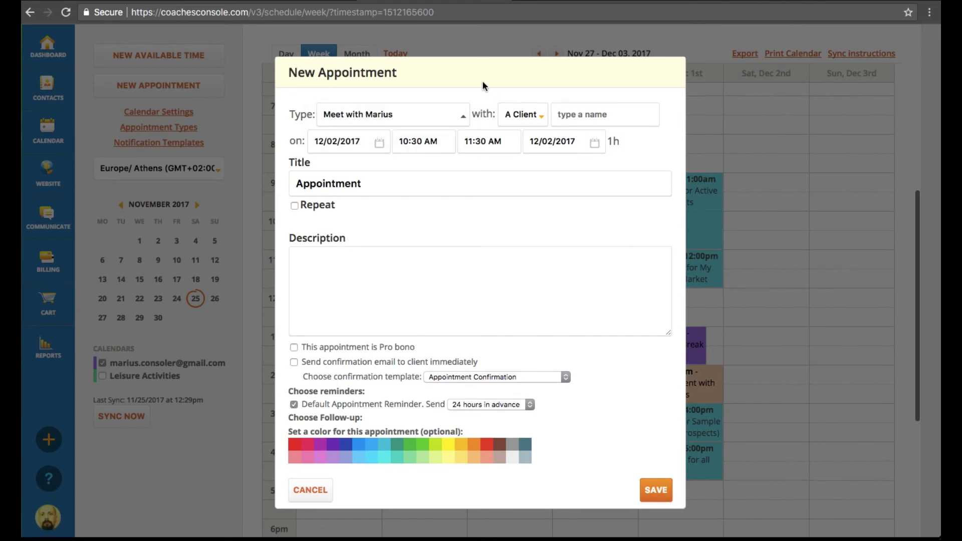
pyautogui.click(454, 113)
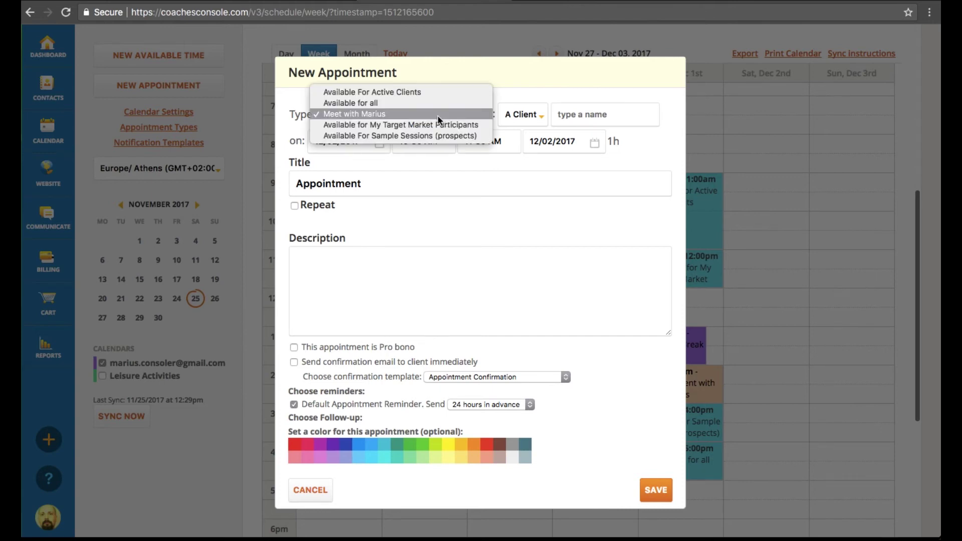
pyautogui.click(516, 91)
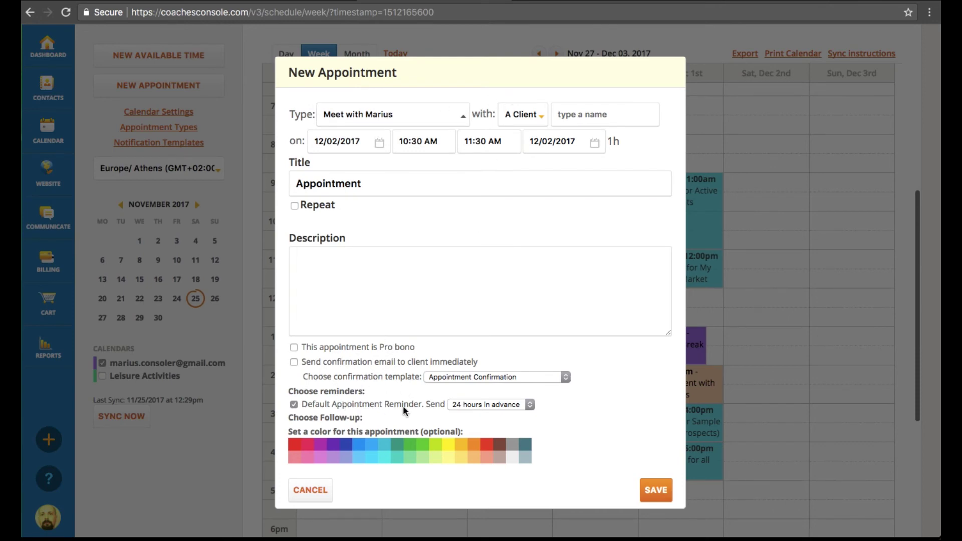
pyautogui.click(309, 494)
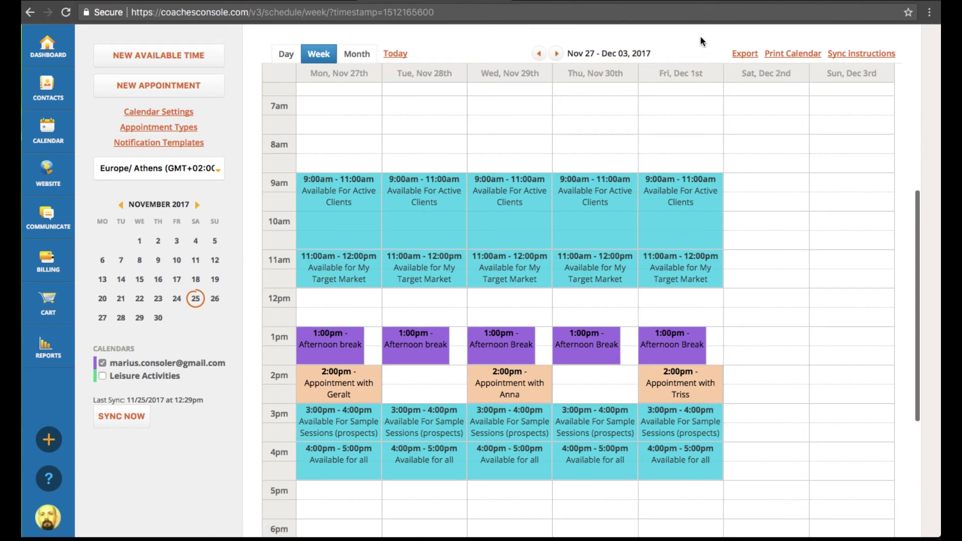
# Add Available For Sample Sessions (prospects) to the recurring 9:00am - 11:00am Available For Active Clients series and save it
pyautogui.click(648, 193)
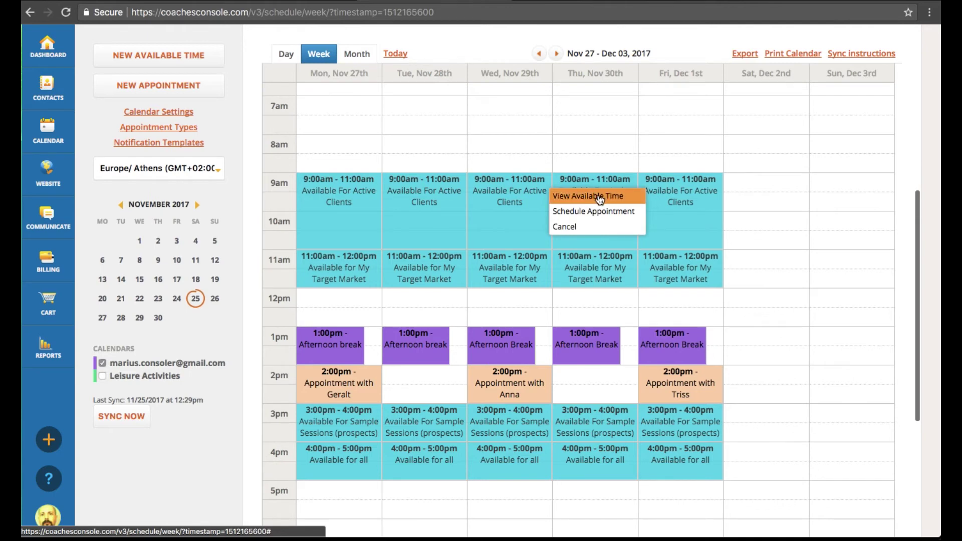
pyautogui.click(574, 199)
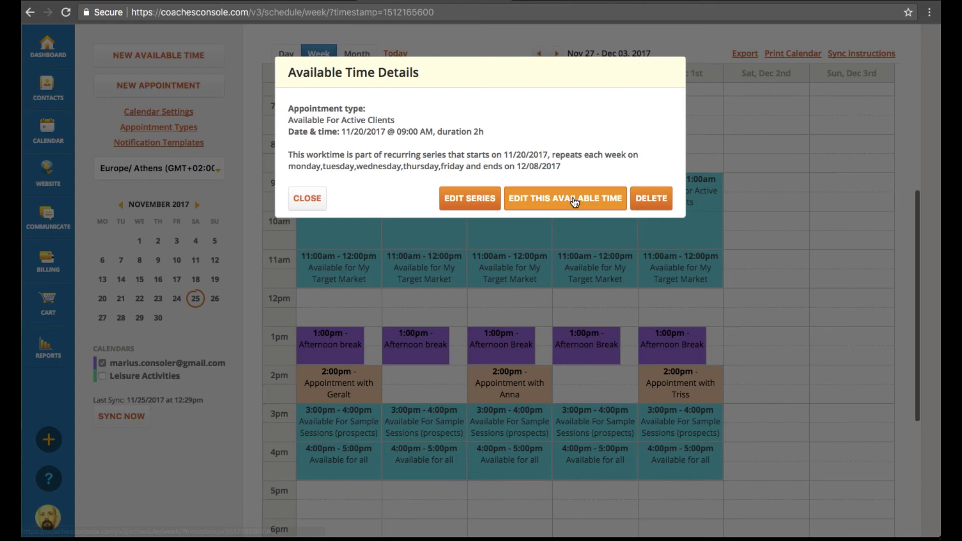
pyautogui.click(459, 199)
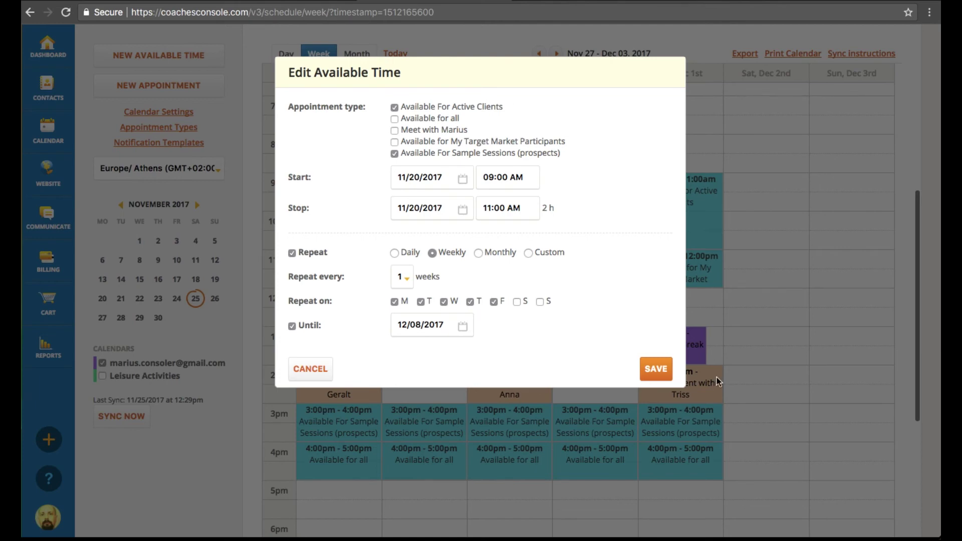
pyautogui.click(653, 374)
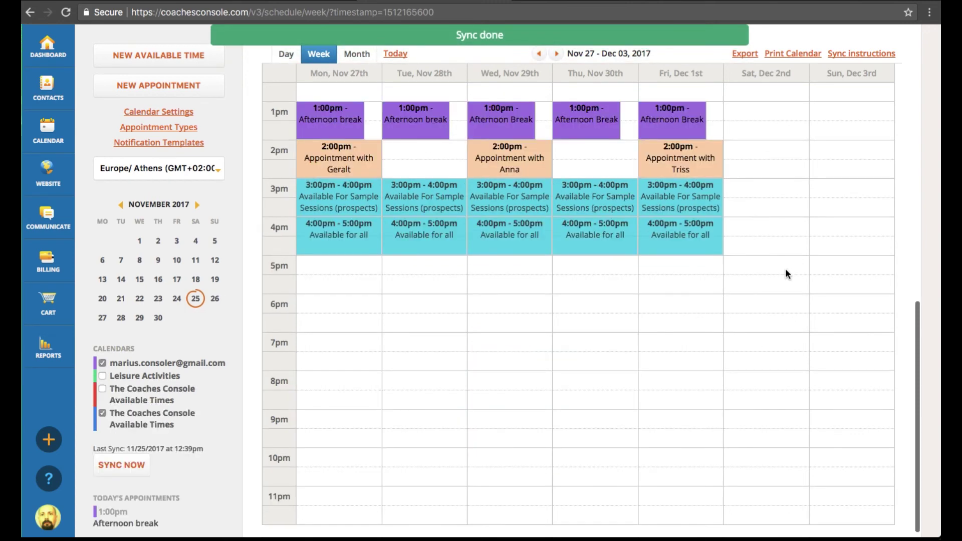
# Switch to the client website's scheduling calendar and choose the Available For Active Clients appointment type
pyautogui.scroll(5, 786, 268)
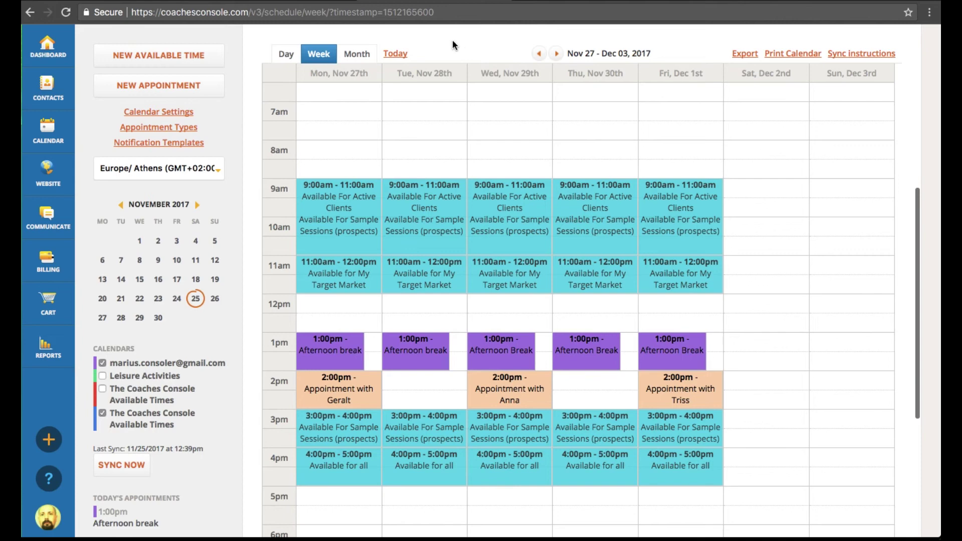
pyautogui.click(304, 2)
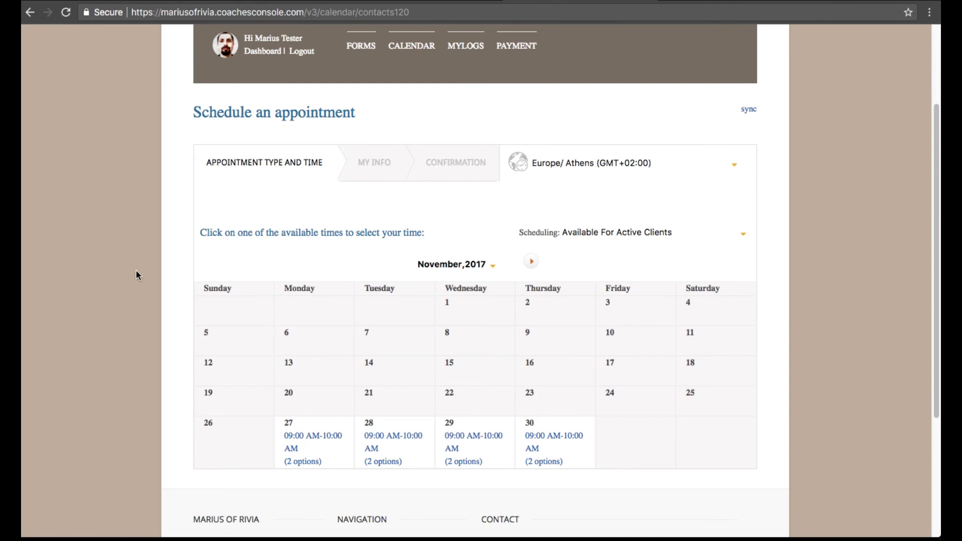
pyautogui.click(415, 43)
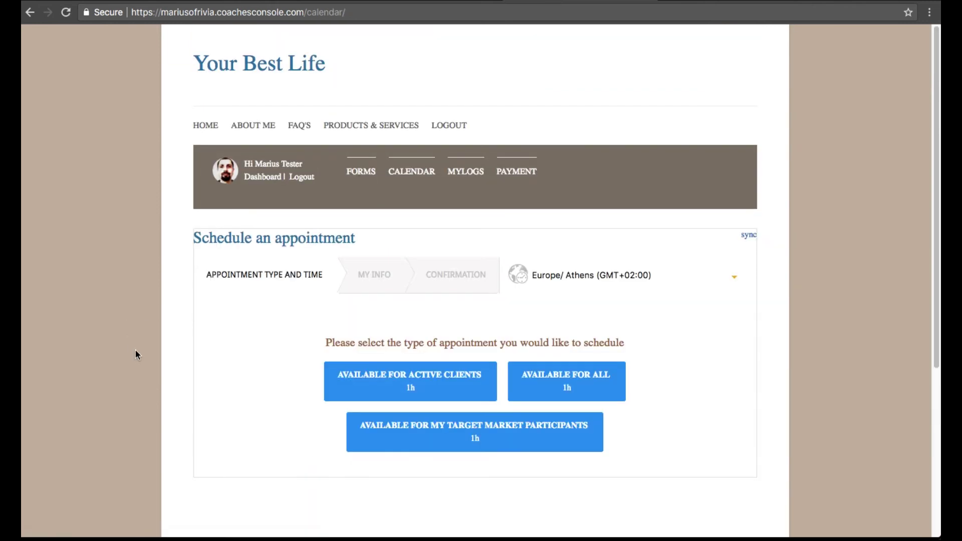
pyautogui.scroll(-1, 135, 351)
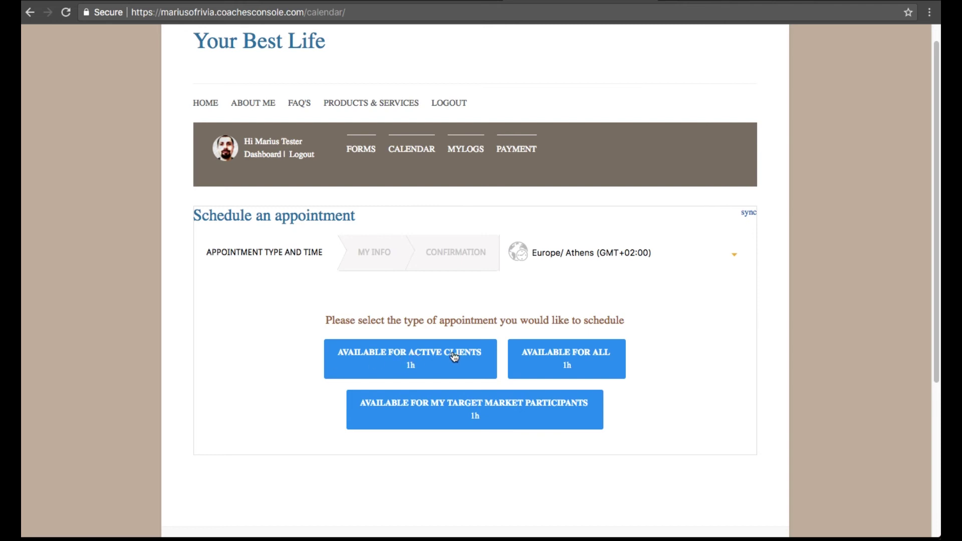
pyautogui.click(436, 357)
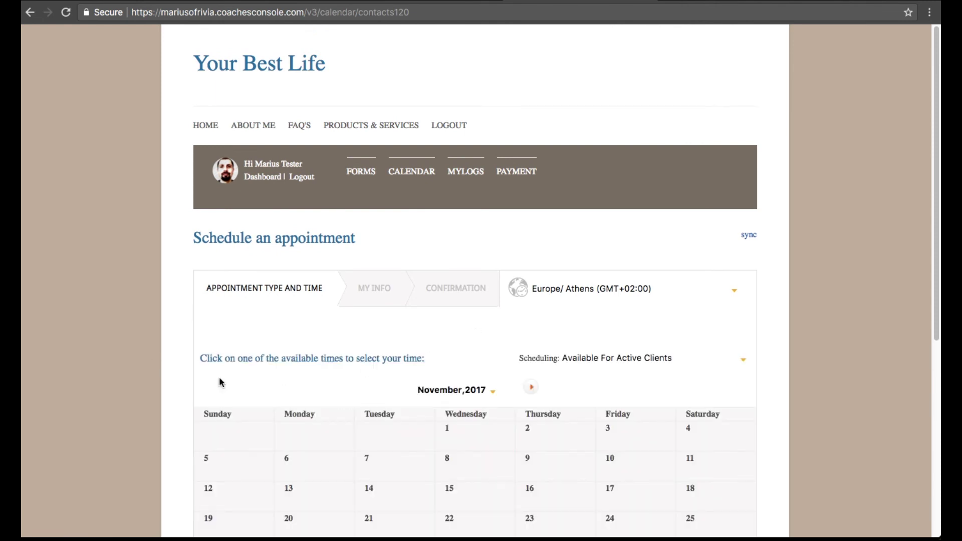
# Examine the selectable appointment times for November 27 and 28, 2017 in the client's monthly view
pyautogui.scroll(-5, 219, 378)
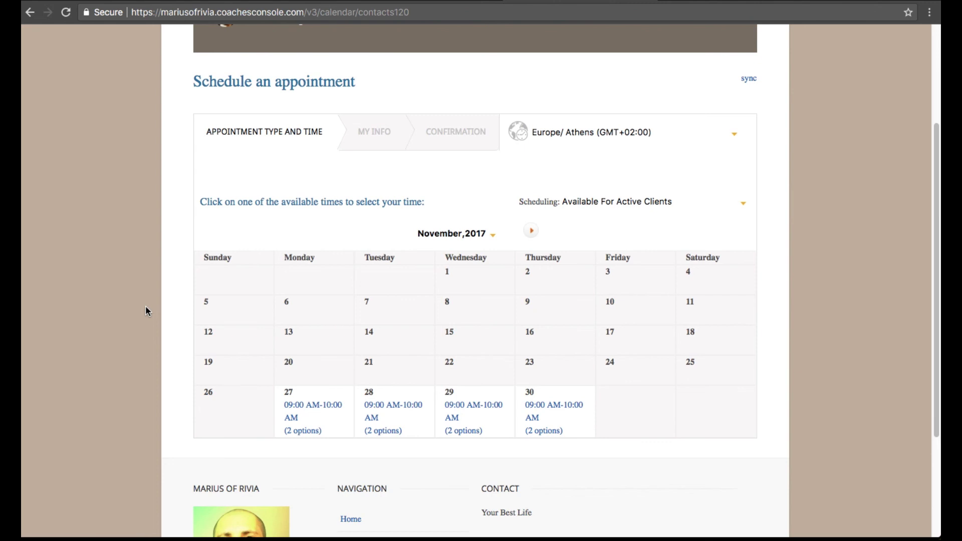
pyautogui.click(312, 407)
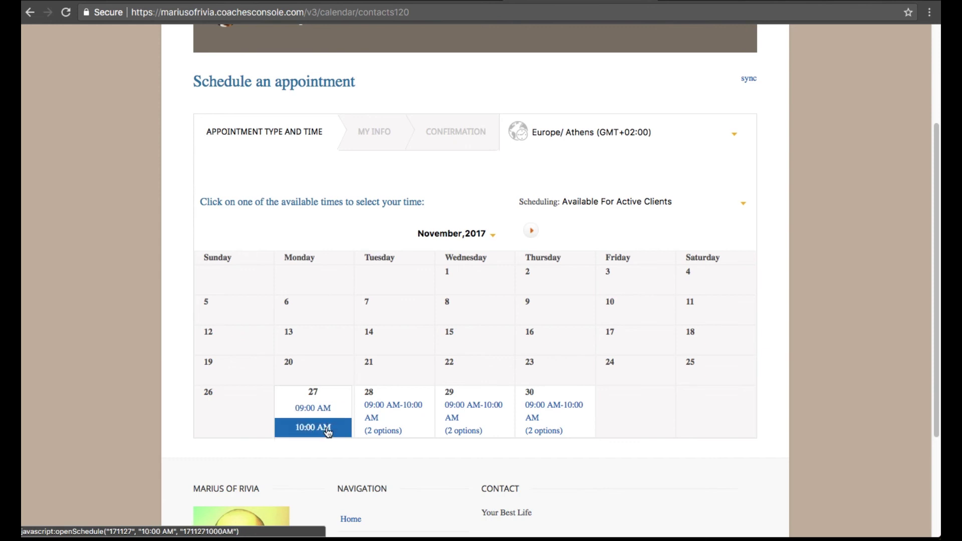
pyautogui.click(396, 424)
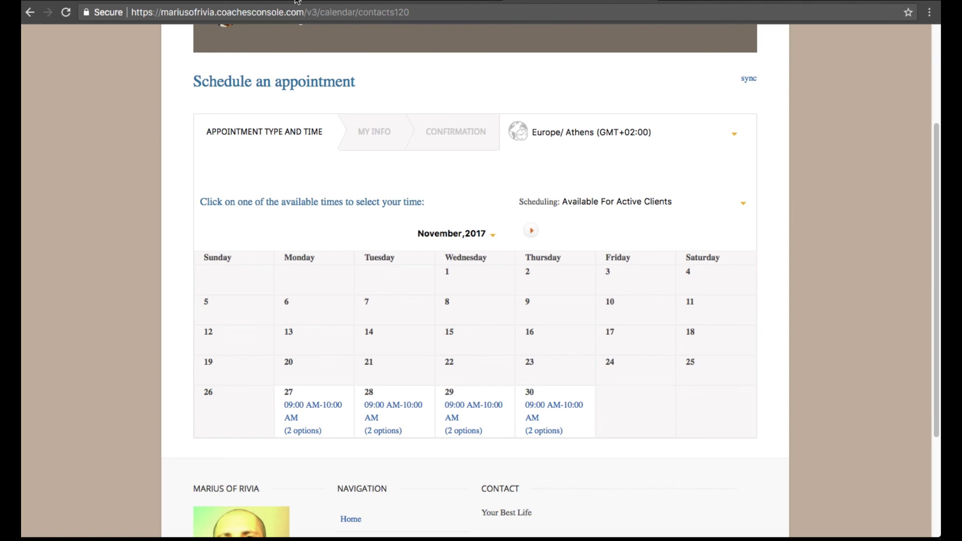
# Return to the coach's calendar and open its Calendar Settings
pyautogui.click(426, 1)
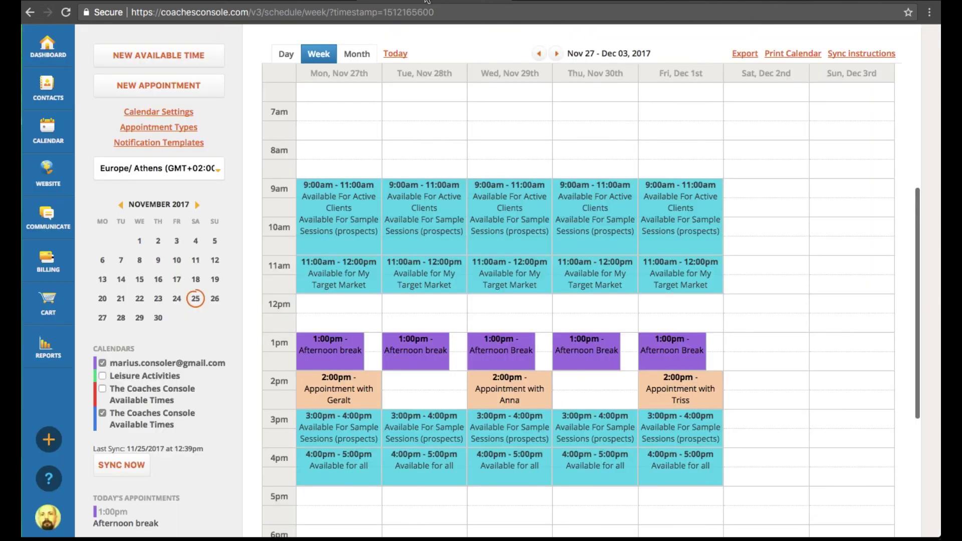
pyautogui.click(174, 116)
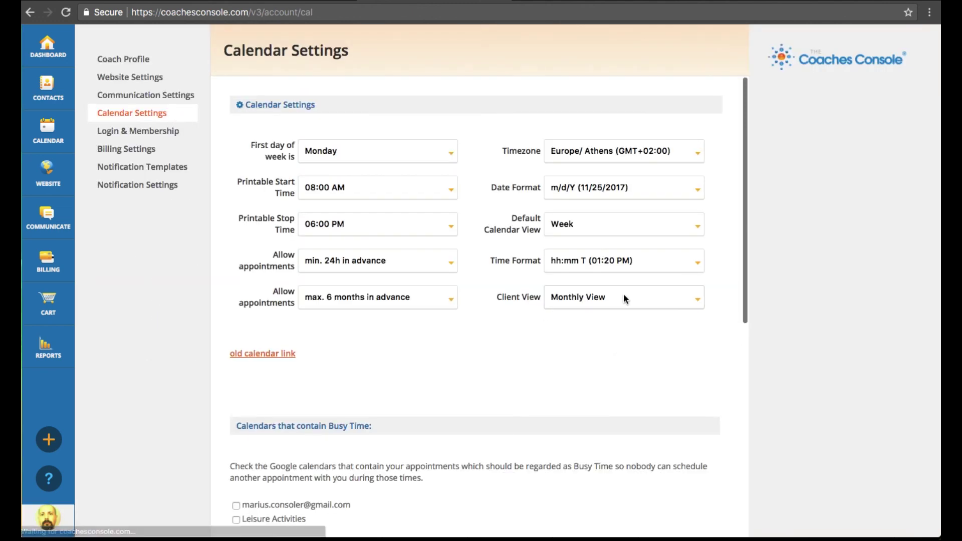
# Try the Date & Time options list as the Client View, and restore Monthly View
pyautogui.click(624, 297)
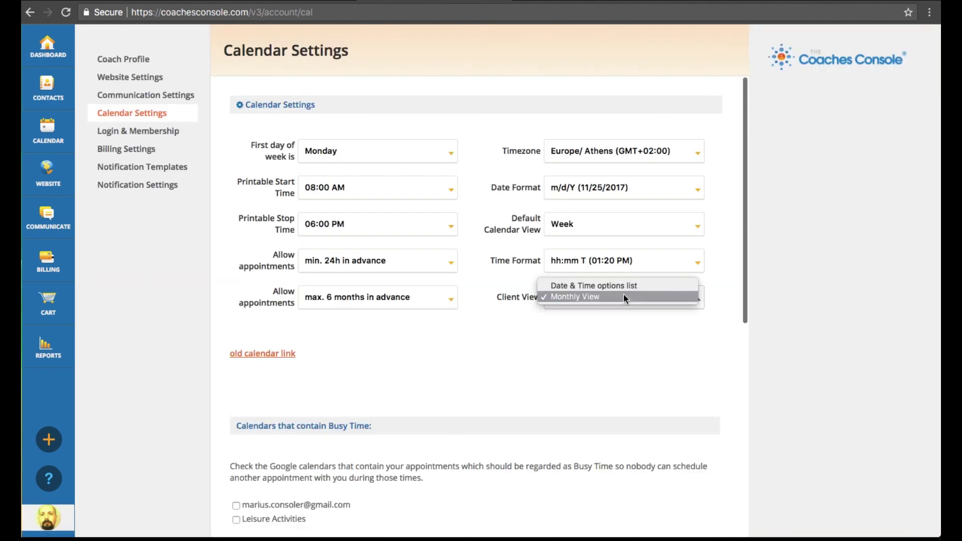
pyautogui.click(572, 287)
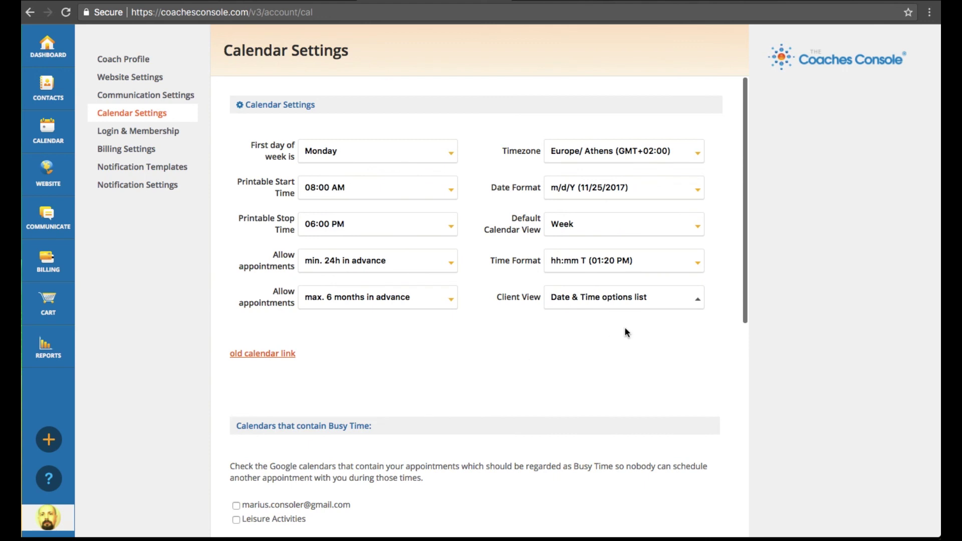
pyautogui.click(643, 299)
pyautogui.click(626, 310)
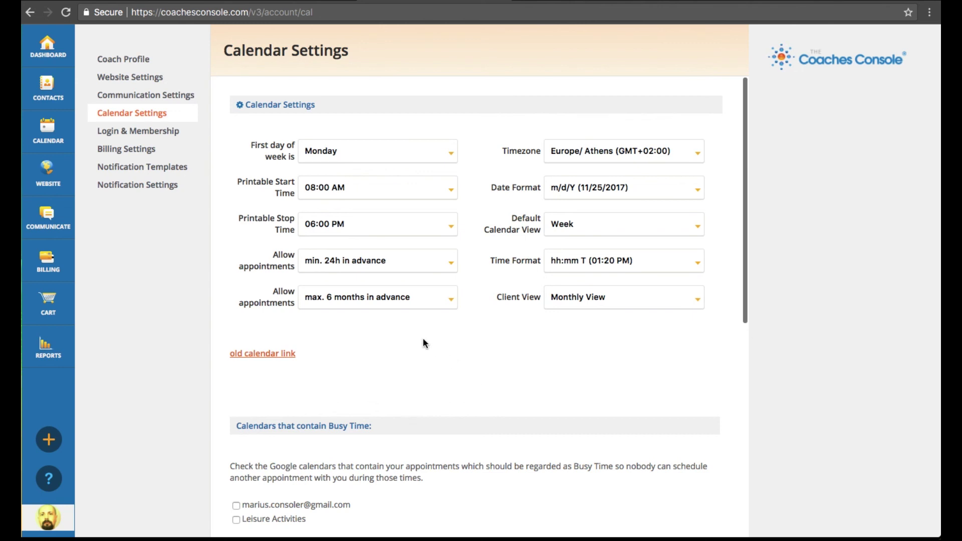
# Examine the minimum and maximum advance booking options, the busy time calendars and the no-availability text in Calendar Settings
pyautogui.click(451, 265)
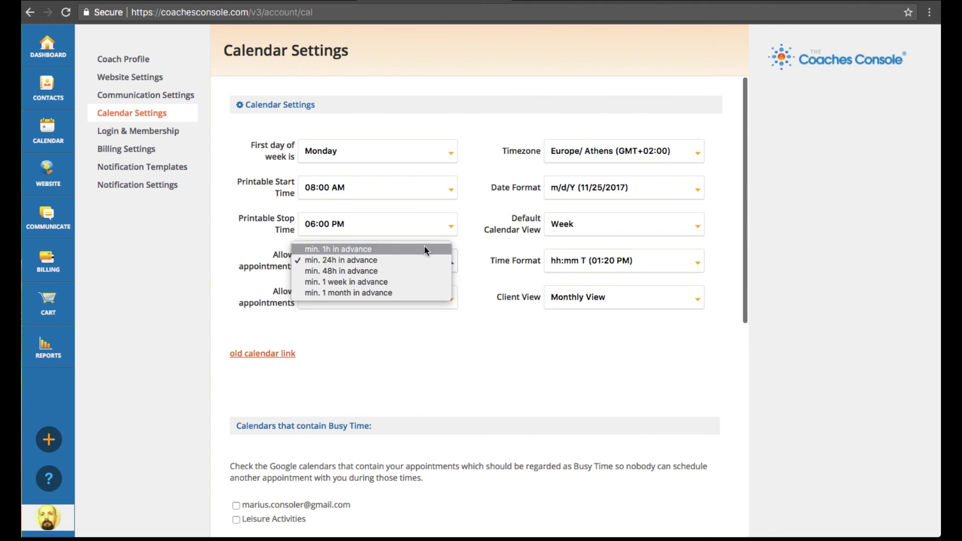
pyautogui.press('Escape')
pyautogui.click(451, 300)
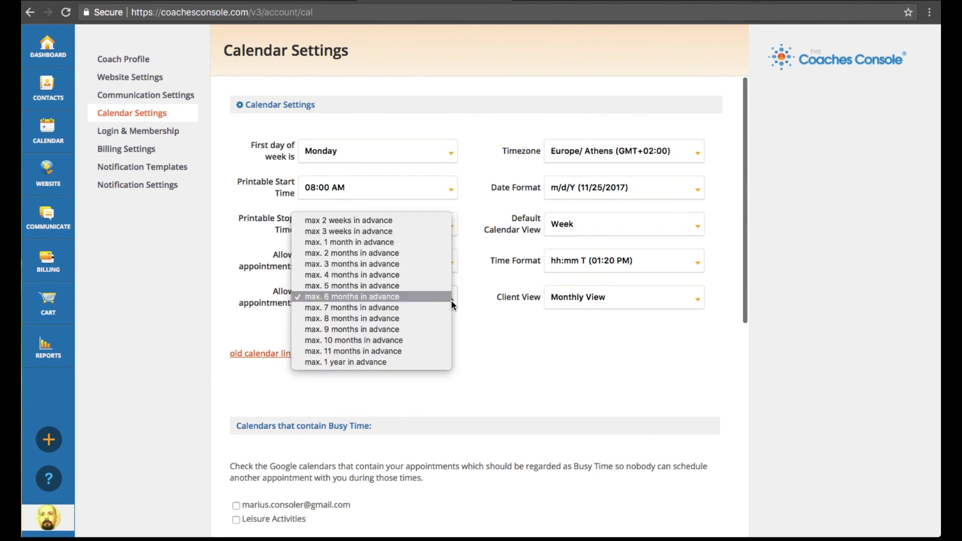
pyautogui.press('Escape')
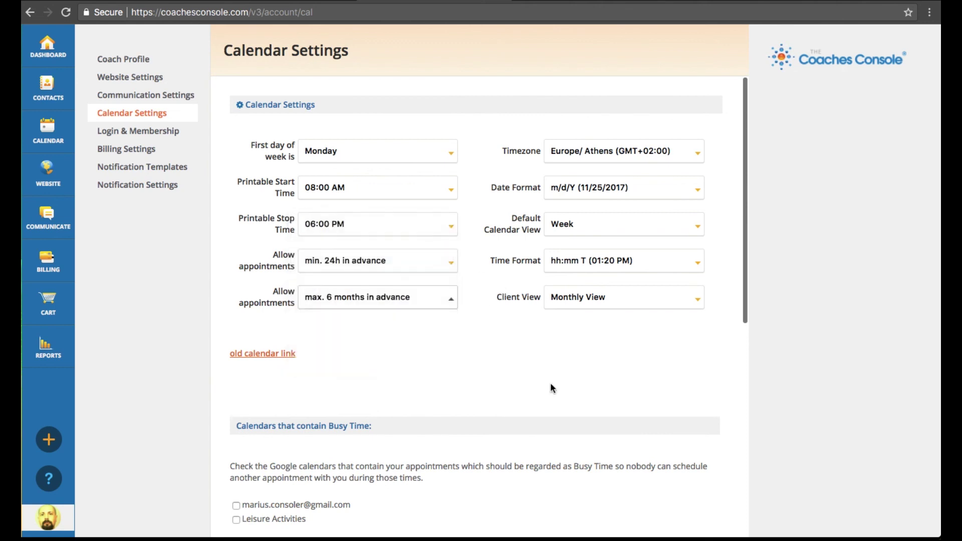
pyautogui.scroll(-3, 605, 393)
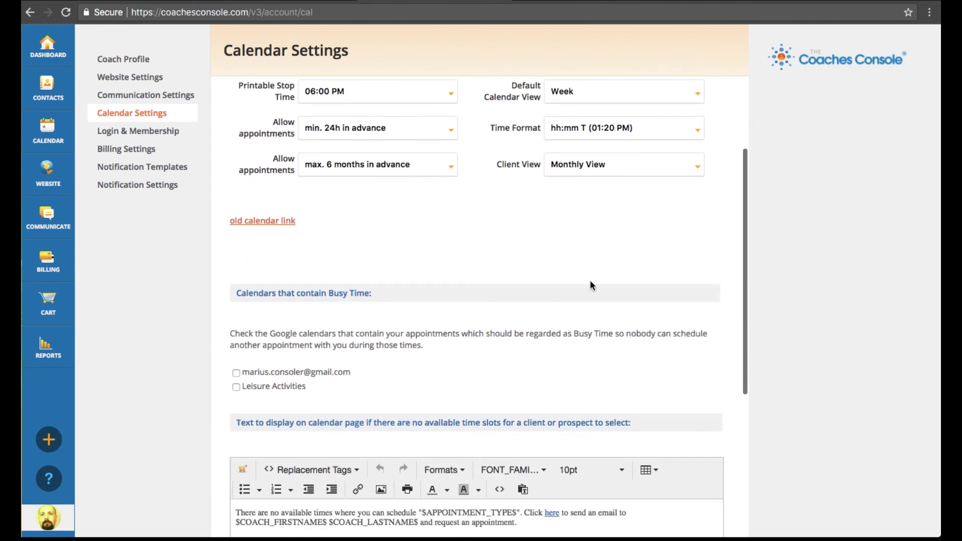
pyautogui.scroll(3, 591, 280)
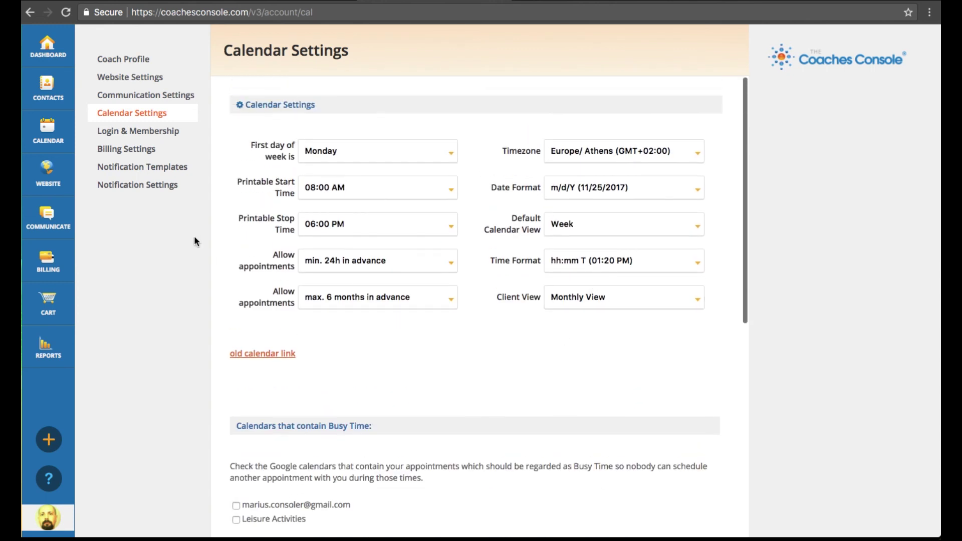